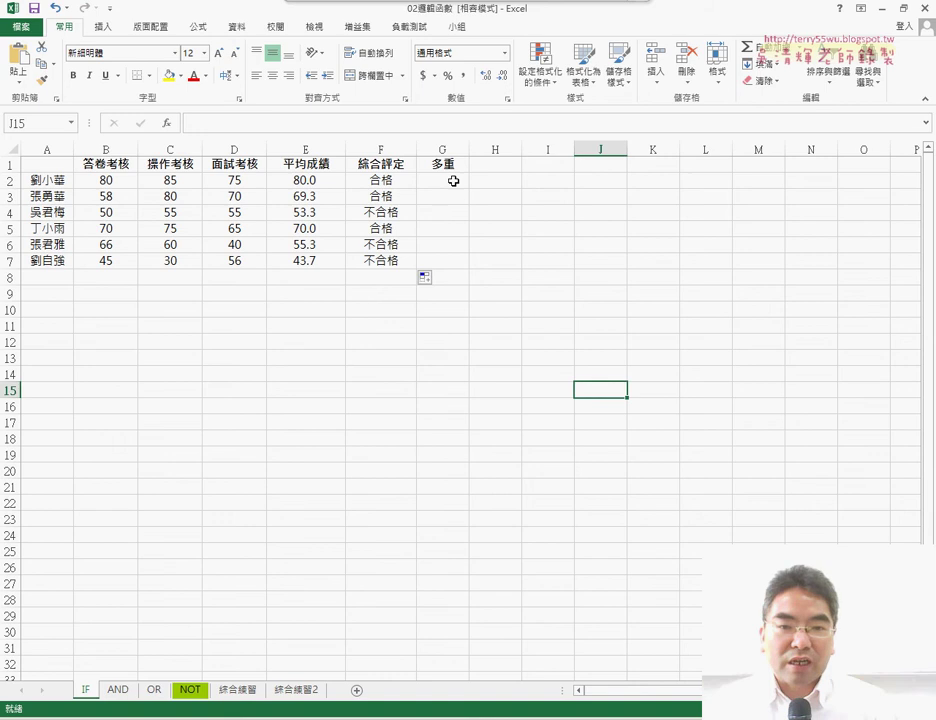
# Step: Review the AVERAGE formulas in E2, E5 and E3, then select G2 for the grade formula
pyautogui.click(451, 181)
pyautogui.click(445, 162)
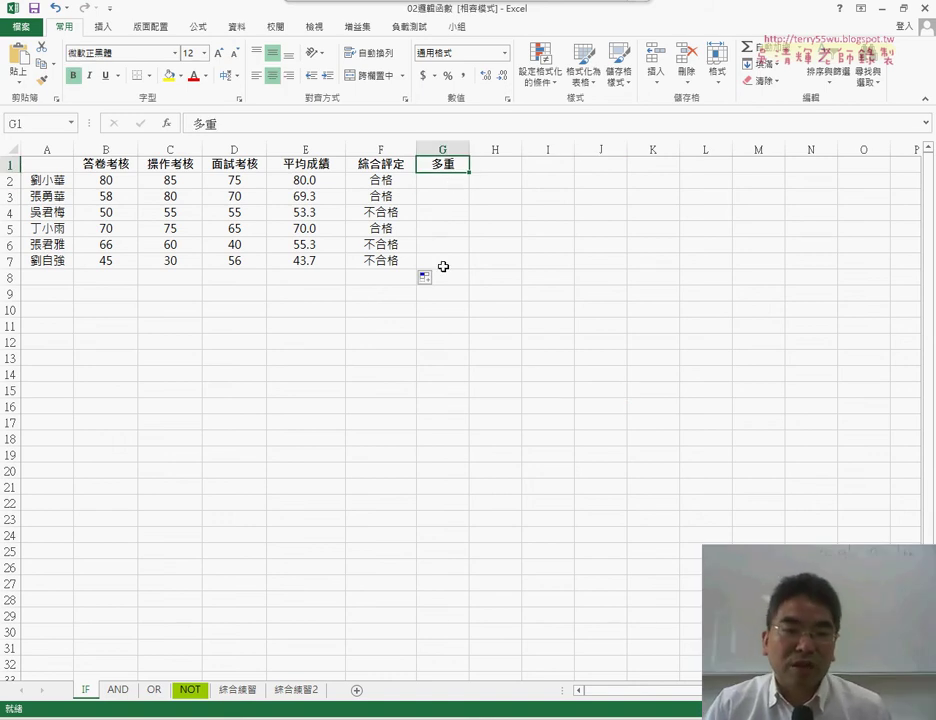
pyautogui.click(447, 180)
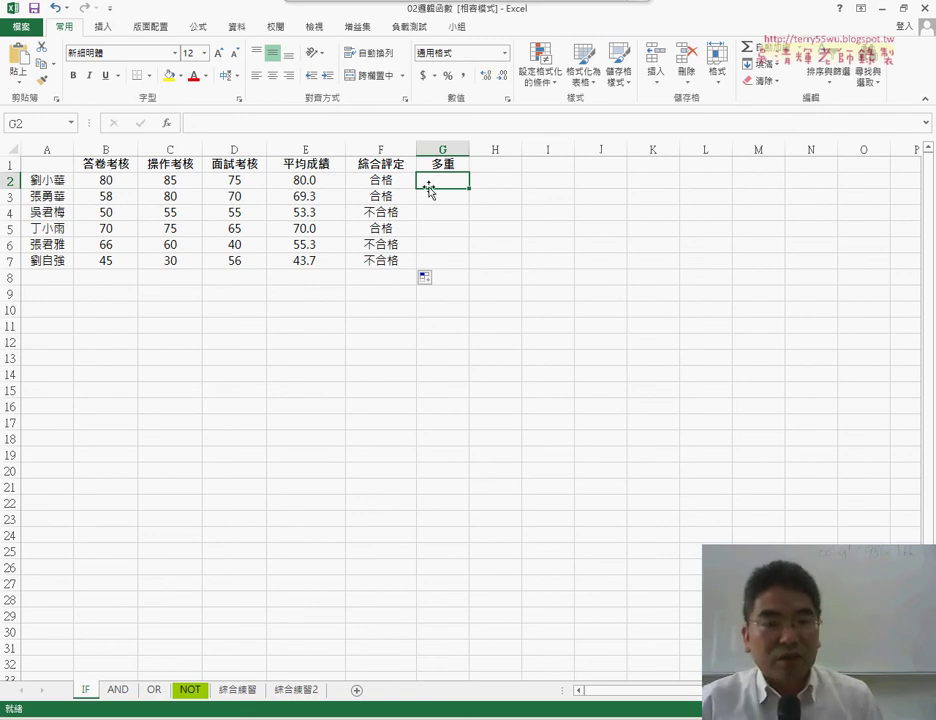
pyautogui.click(313, 182)
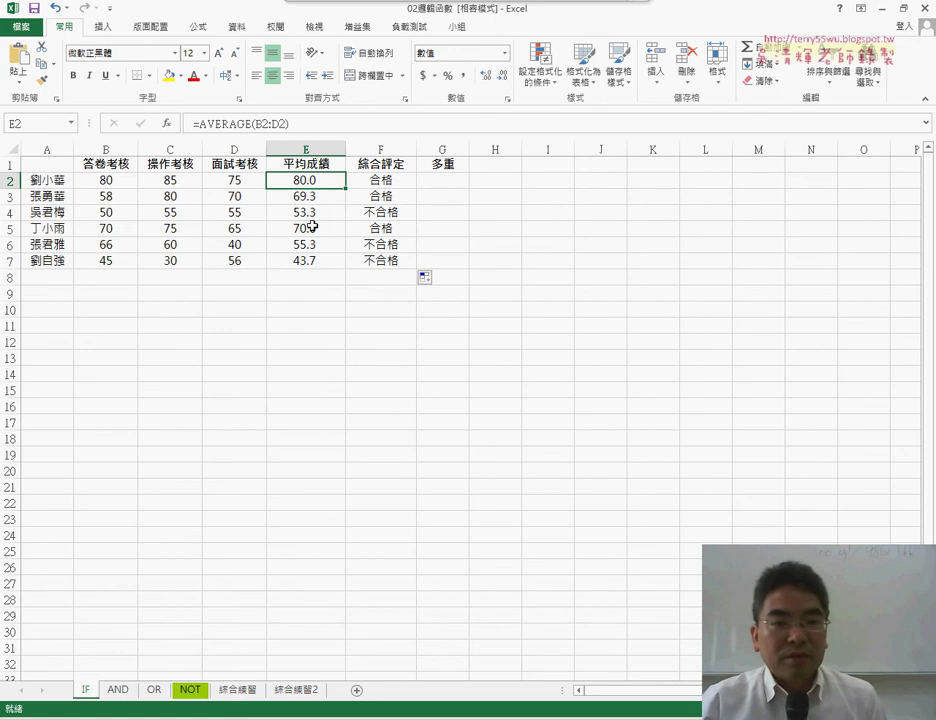
pyautogui.click(318, 229)
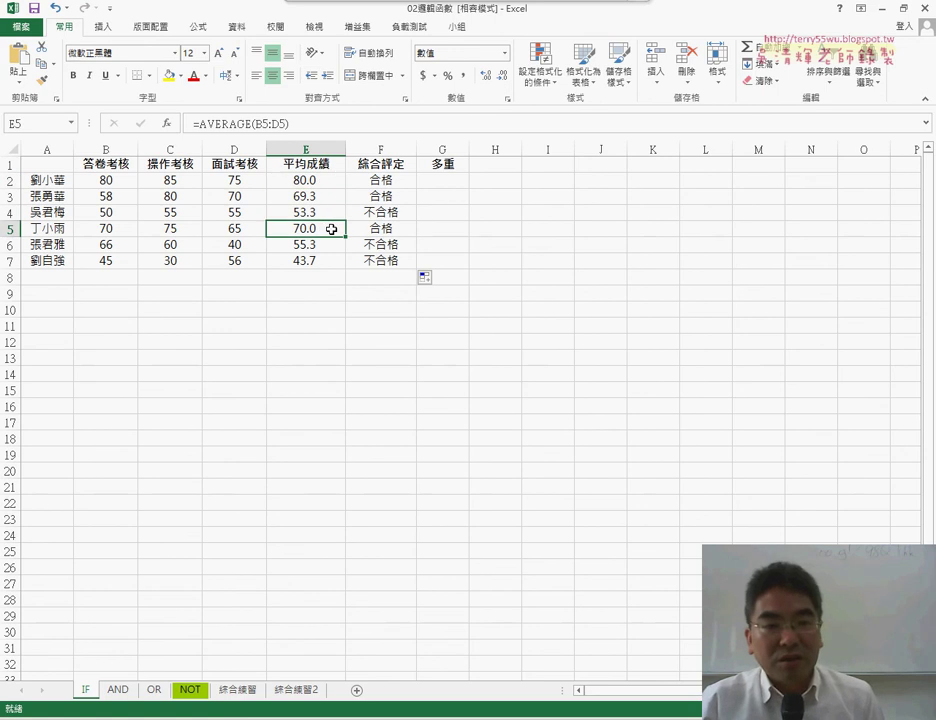
pyautogui.click(316, 195)
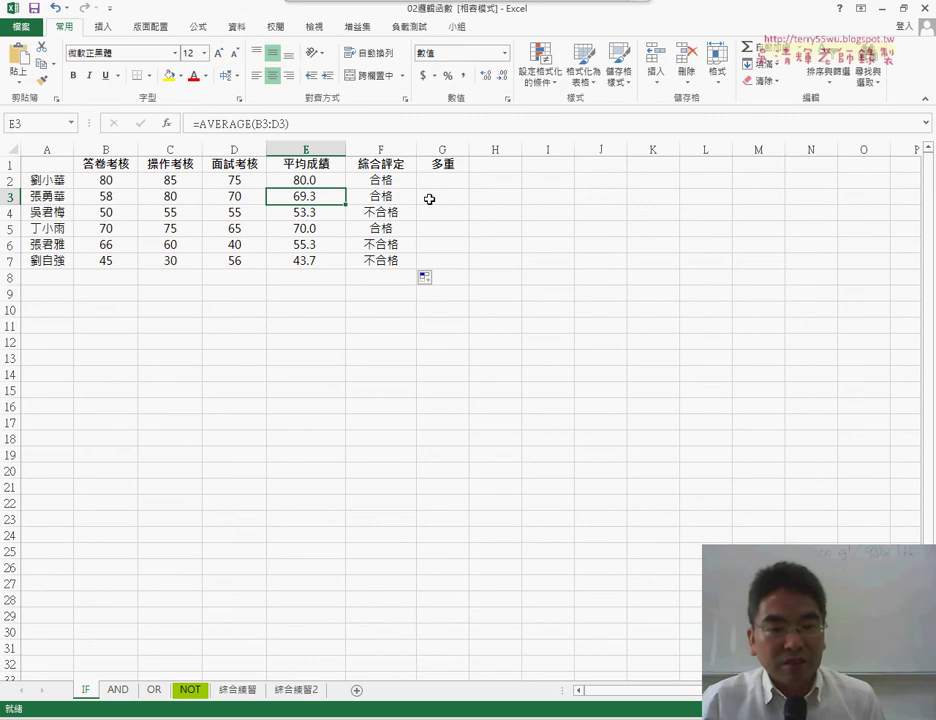
pyautogui.moveTo(445, 181); pyautogui.dragTo(450, 266)
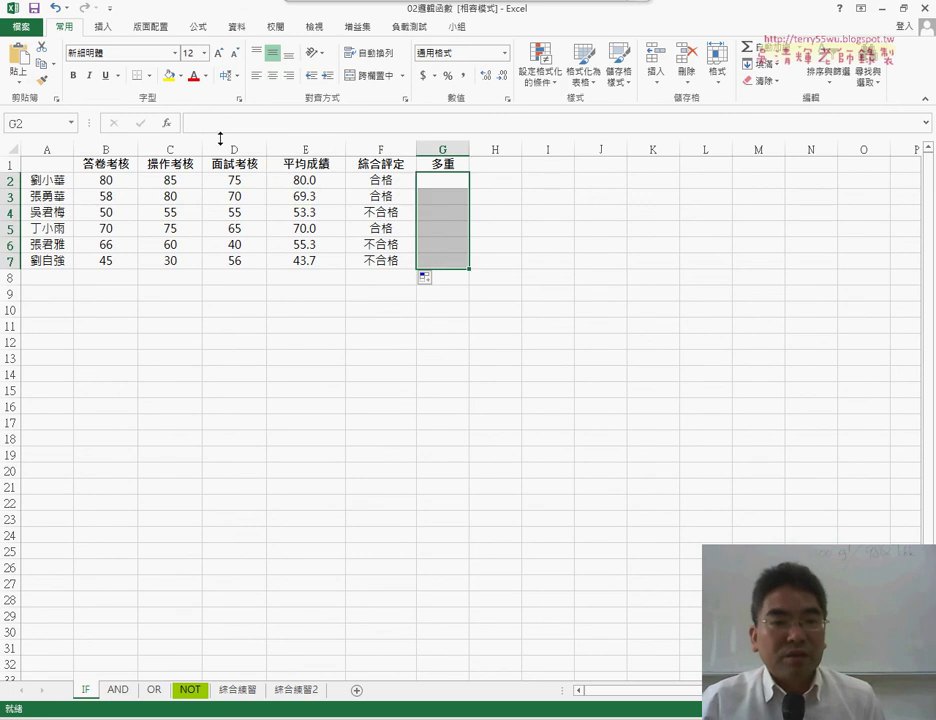
pyautogui.click(426, 183)
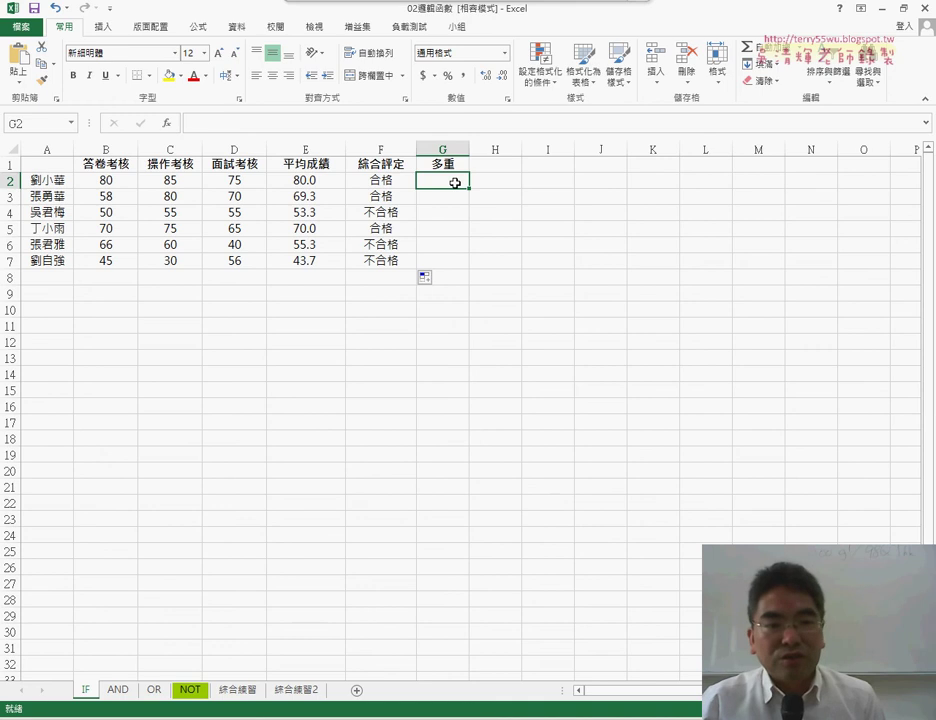
# Step: Pick the IF function from the 邏輯 category in Insert Function for G2
pyautogui.click(167, 124)
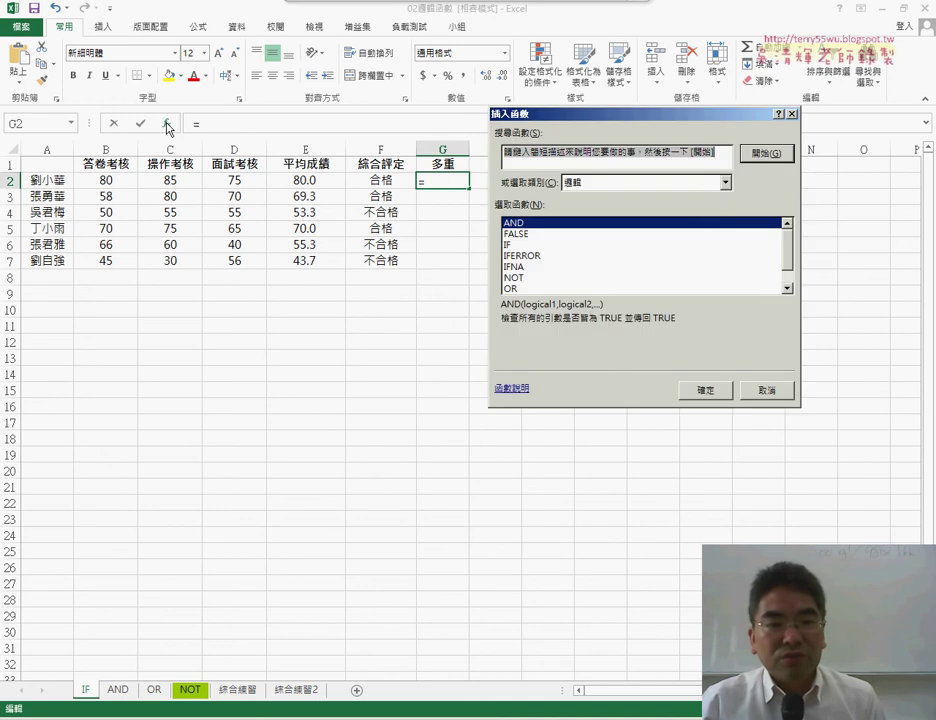
pyautogui.click(633, 183)
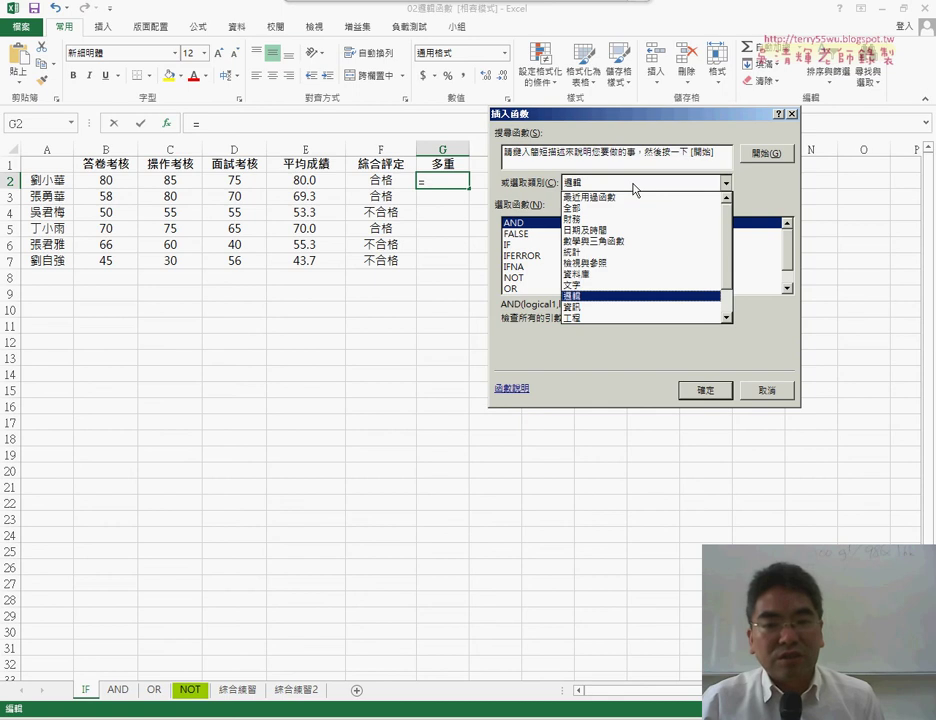
pyautogui.click(636, 187)
pyautogui.click(515, 244)
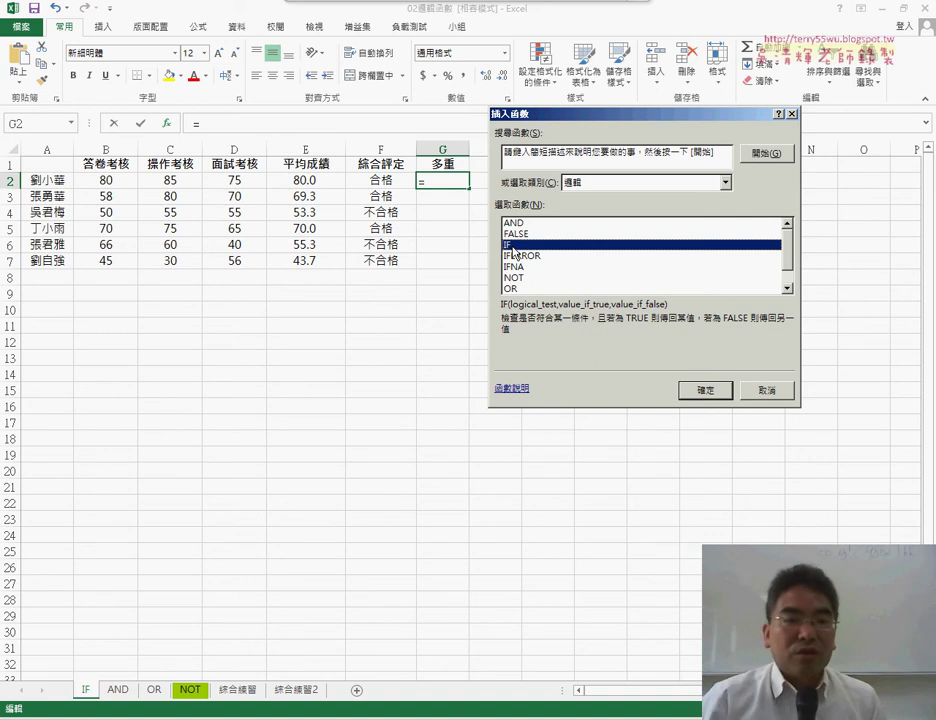
# Step: Set the IF logical test to E2>=80 with "A" as the value if true
pyautogui.click(705, 390)
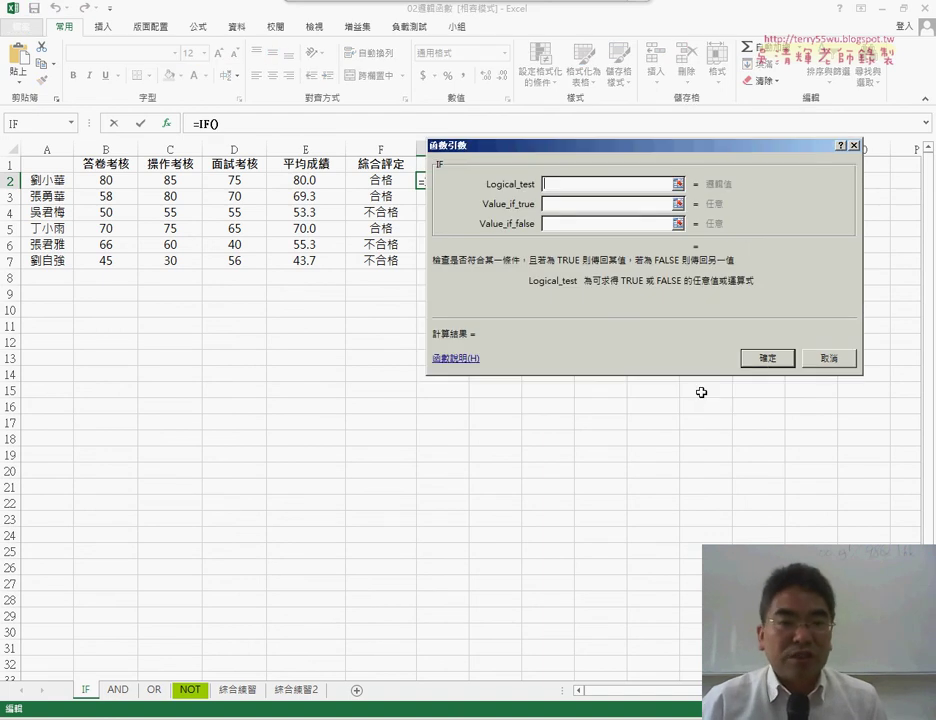
pyautogui.moveTo(576, 157); pyautogui.dragTo(403, 268)
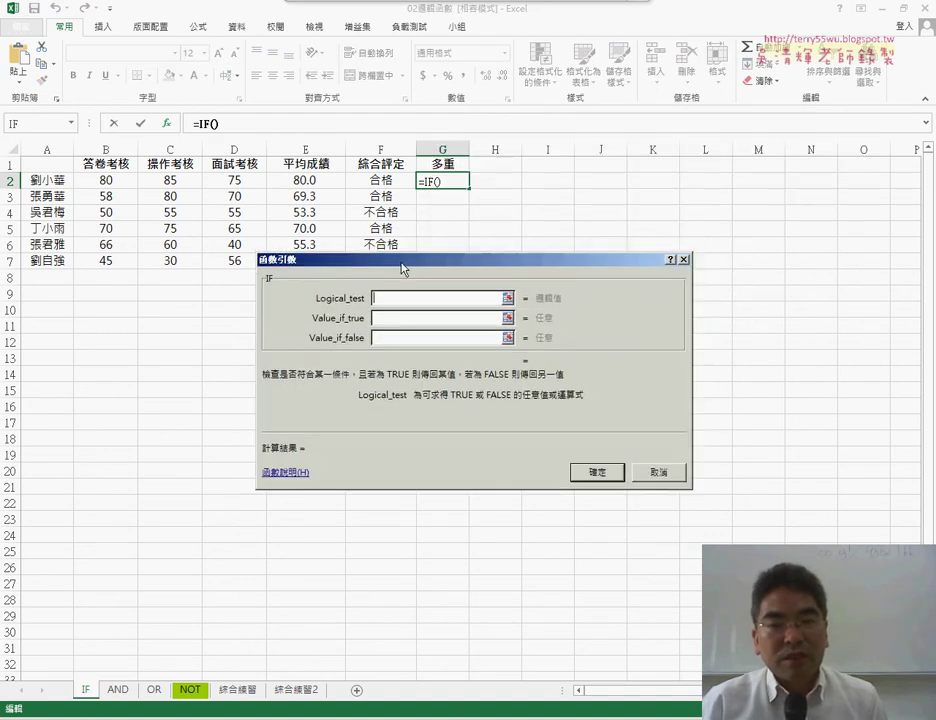
pyautogui.click(317, 181)
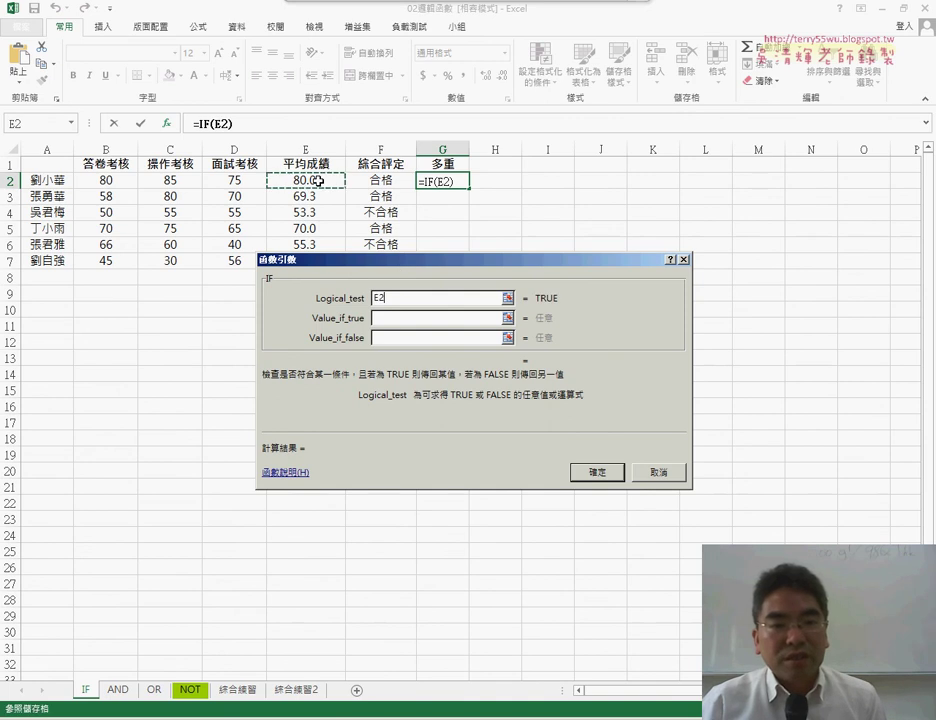
pyautogui.write('>=')
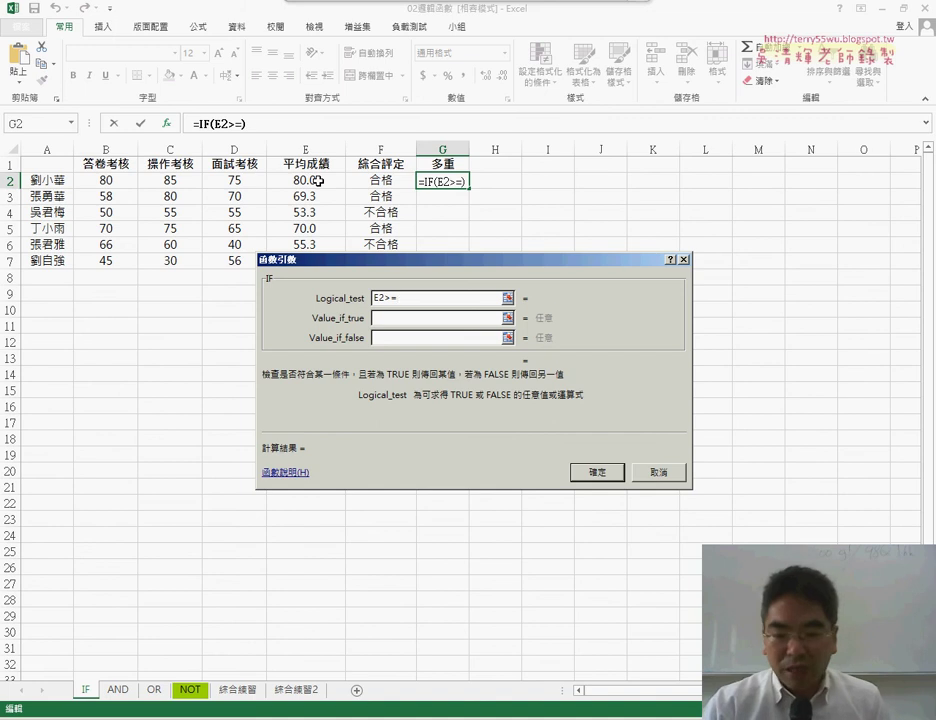
pyautogui.write('80')
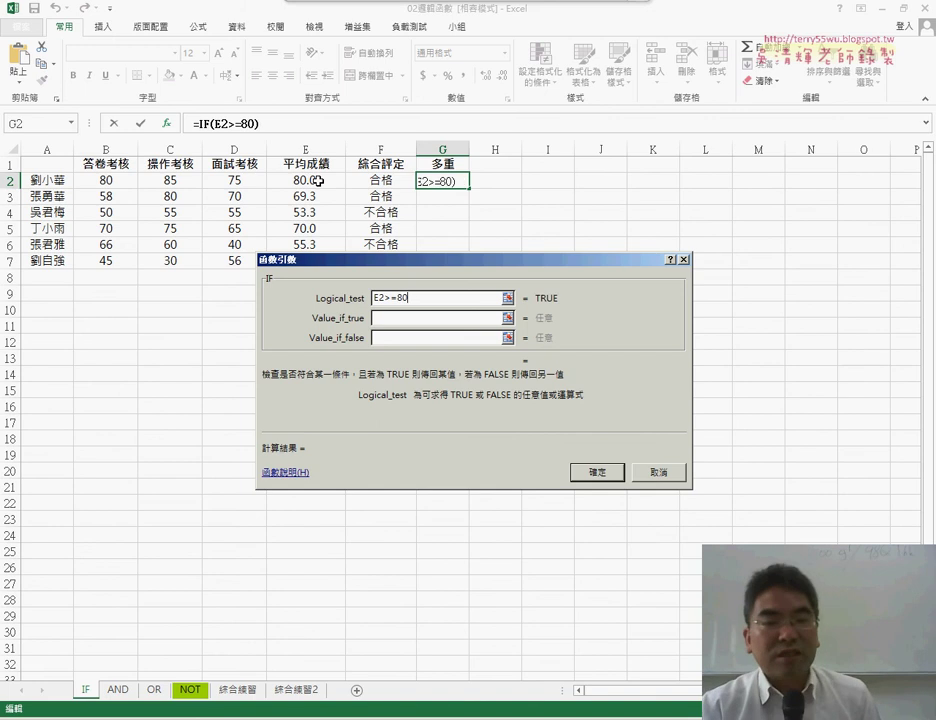
pyautogui.click(407, 320)
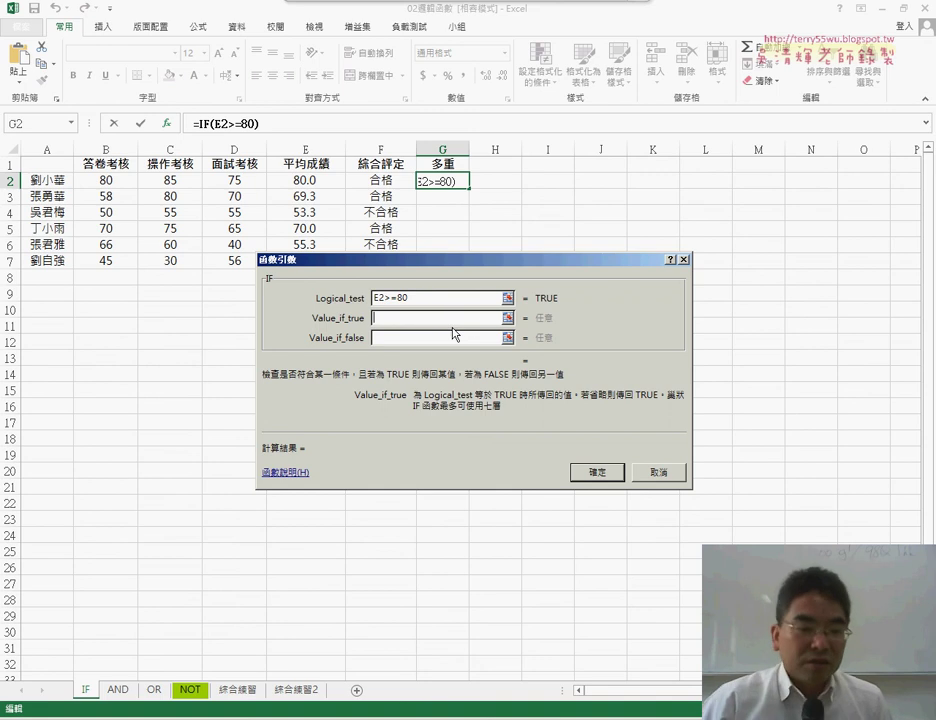
pyautogui.write('A')
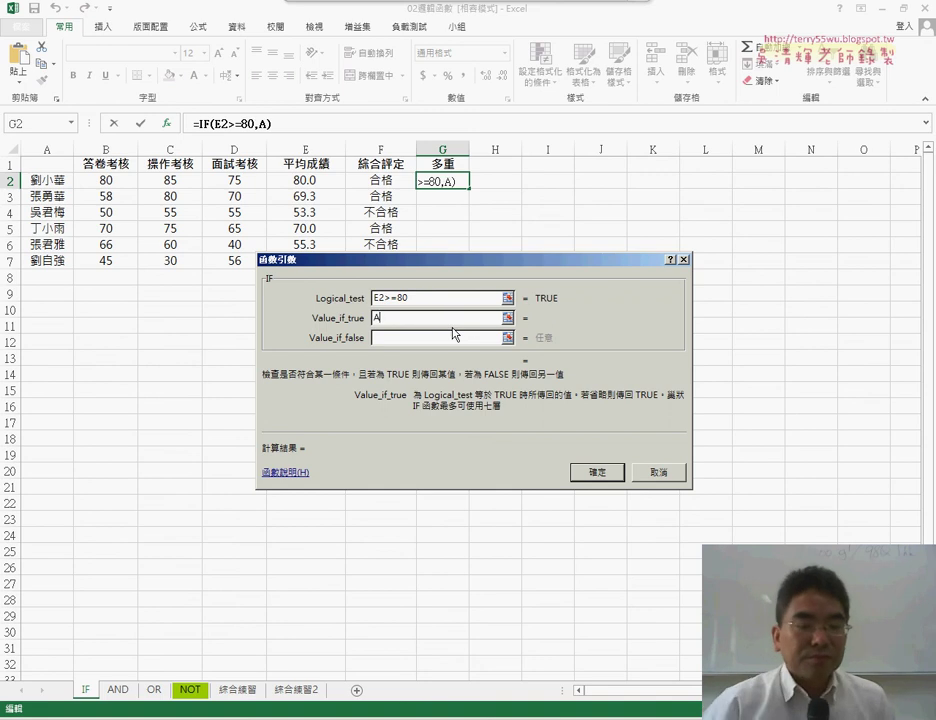
pyautogui.click(426, 343)
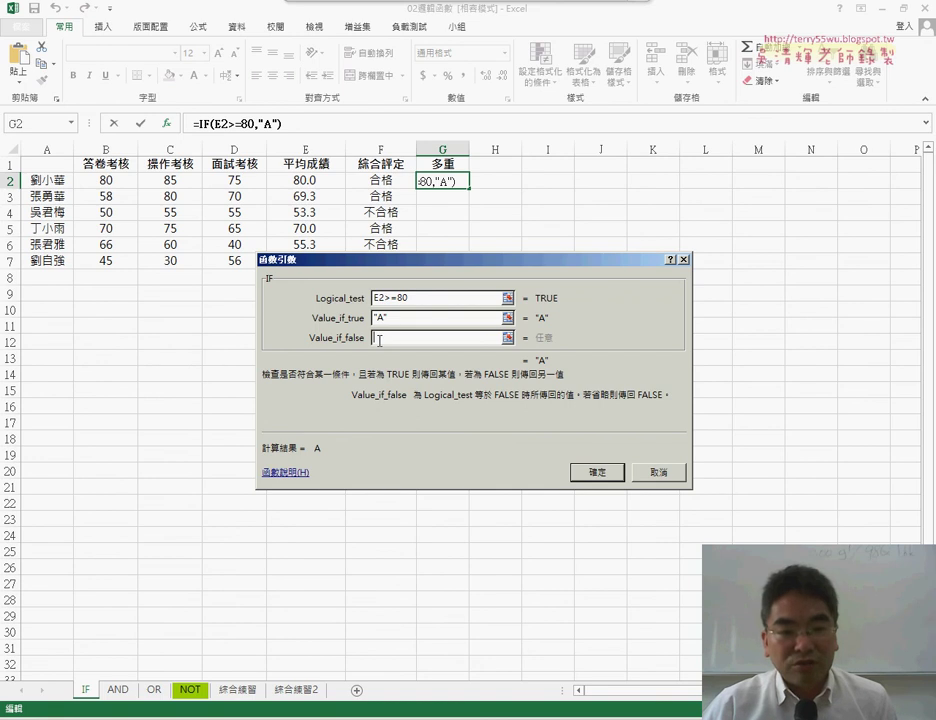
pyautogui.click(72, 124)
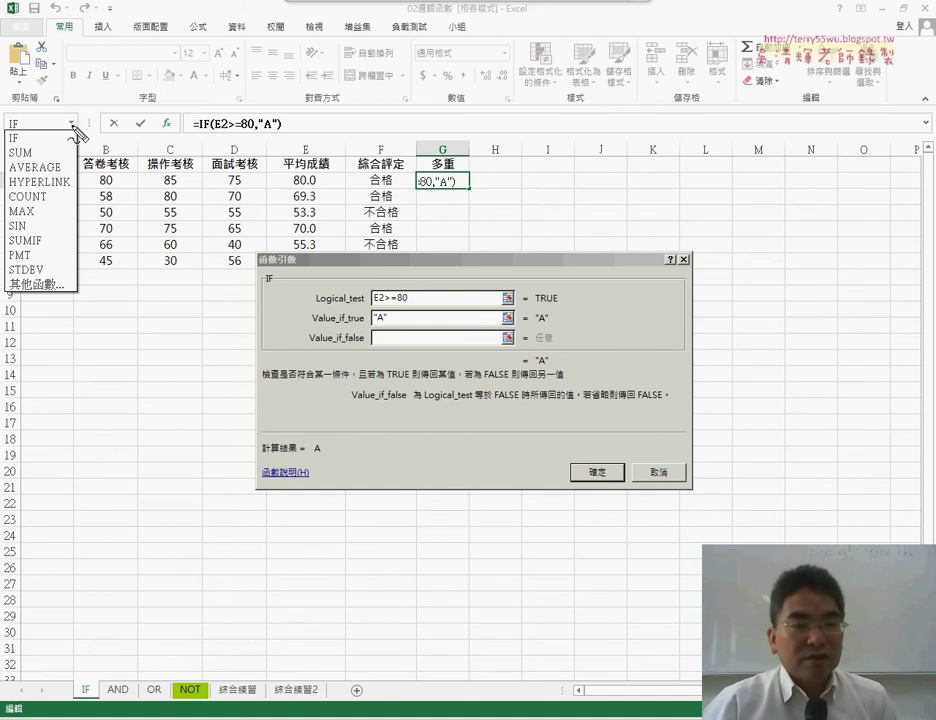
pyautogui.moveTo(197, 130); pyautogui.dragTo(207, 124)
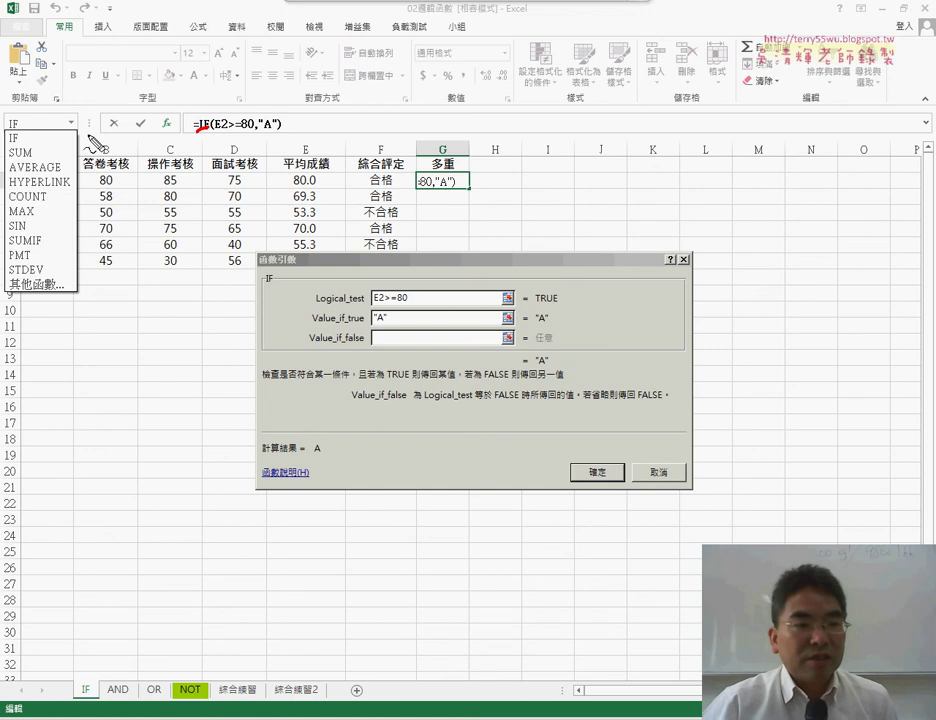
pyautogui.moveTo(70, 108)
pyautogui.mouseDown()
pyautogui.moveTo(84, 132)
pyautogui.moveTo(60, 112)
pyautogui.mouseUp()
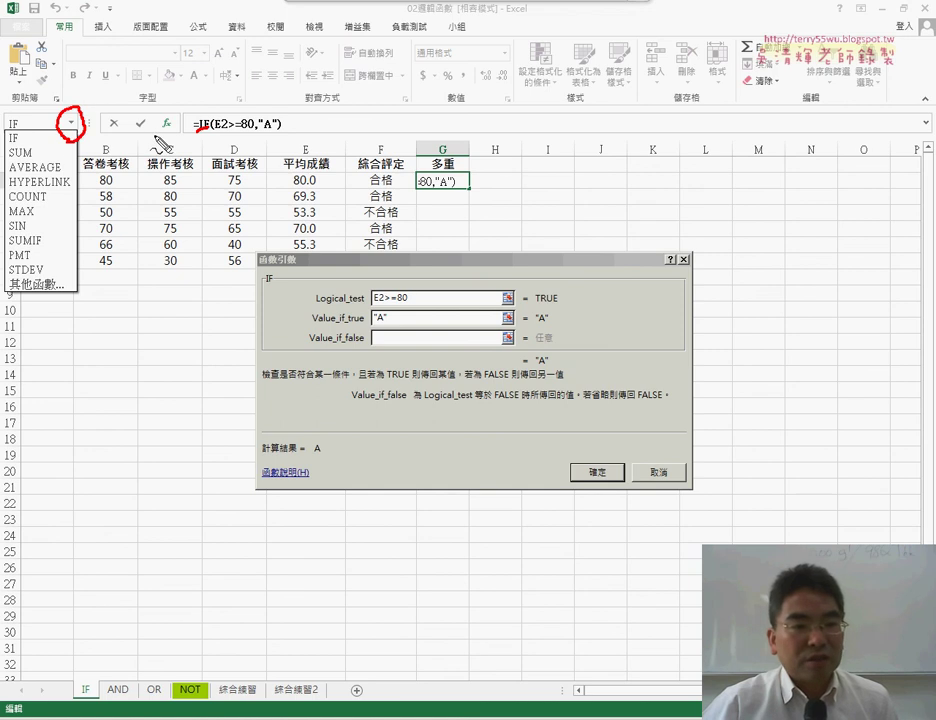
pyautogui.moveTo(155, 128)
pyautogui.mouseDown()
pyautogui.moveTo(172, 129)
pyautogui.moveTo(176, 118)
pyautogui.moveTo(157, 119)
pyautogui.mouseUp()
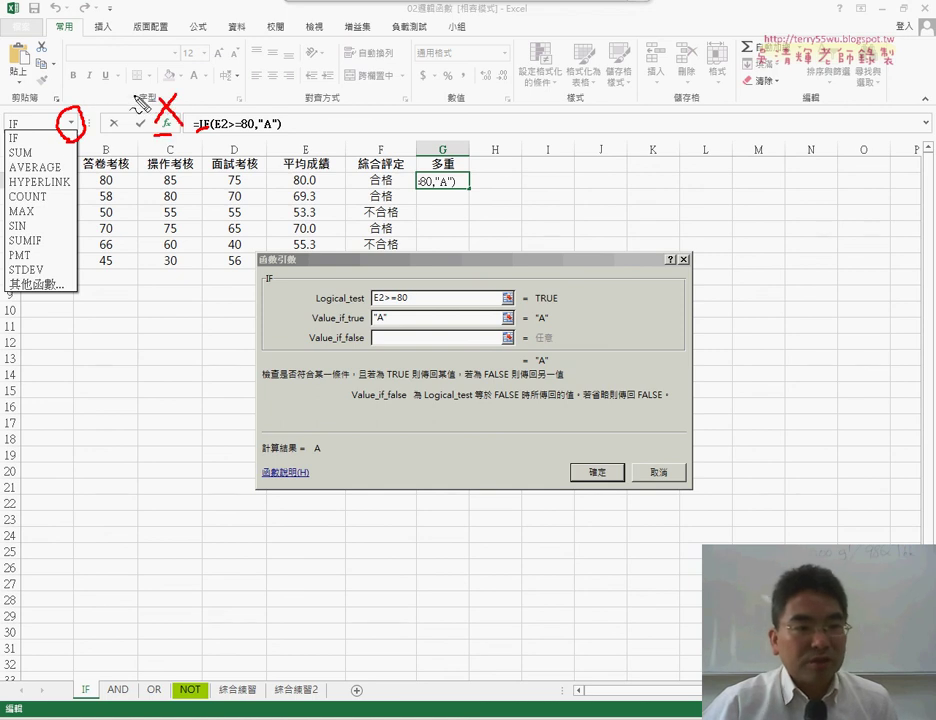
pyautogui.moveTo(105, 75)
pyautogui.mouseDown()
pyautogui.moveTo(62, 88)
pyautogui.moveTo(68, 120)
pyautogui.moveTo(18, 142)
pyautogui.mouseUp()
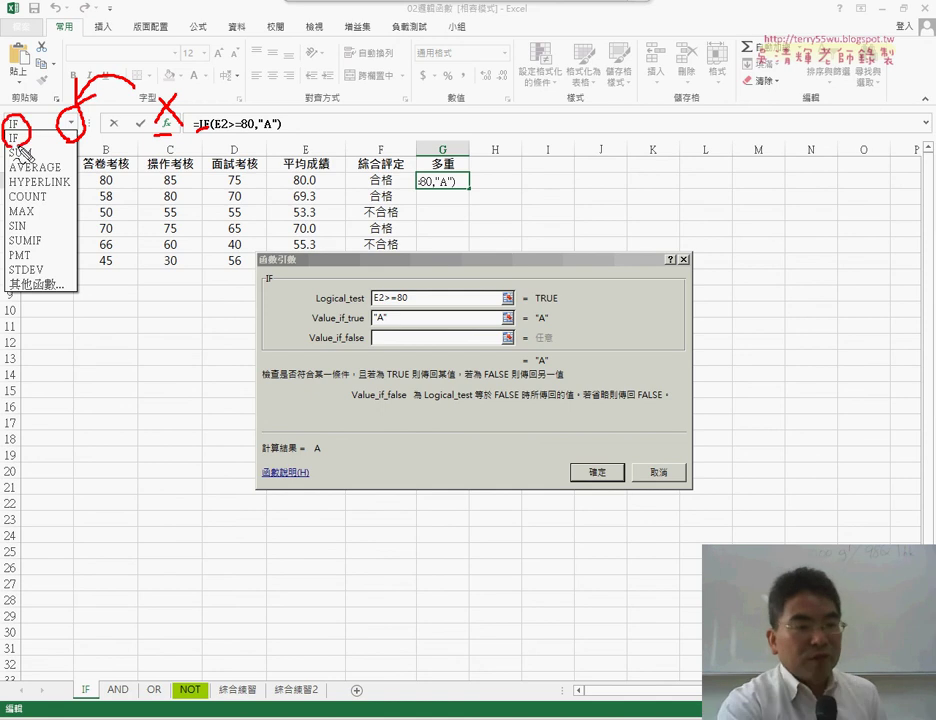
pyautogui.press('Escape')
pyautogui.click(392, 338)
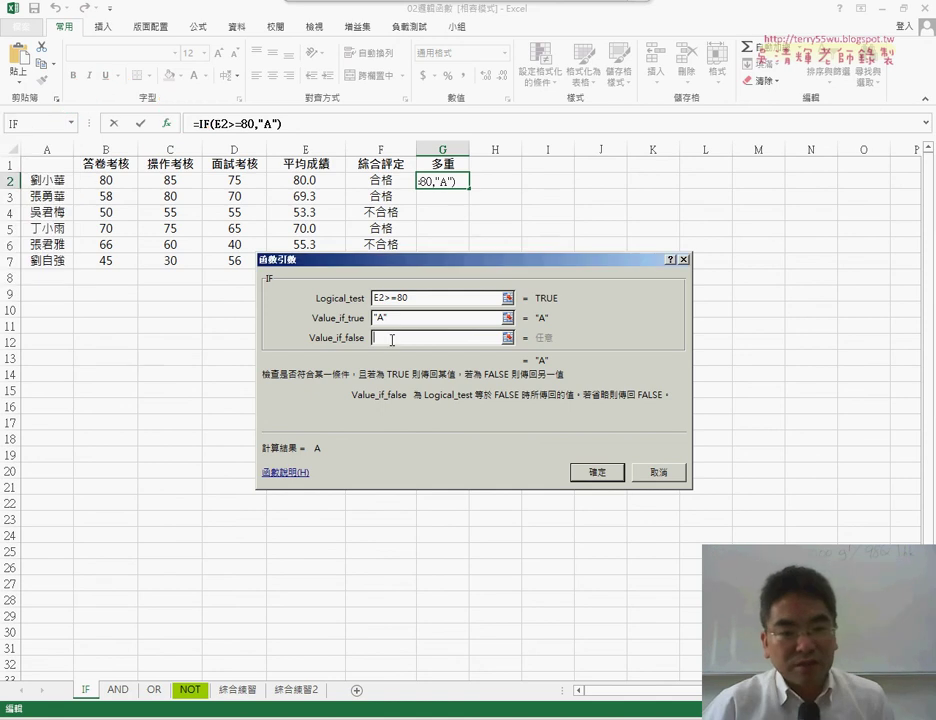
pyautogui.click(72, 124)
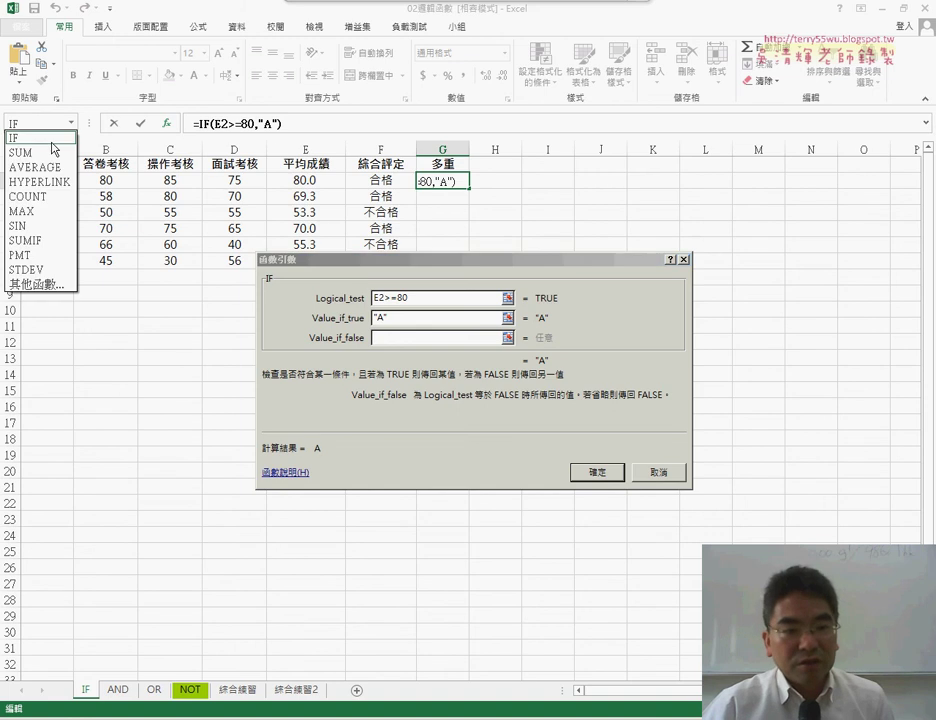
# Step: Nest a second IF returning "B" when E2>=70, with a third IF as its false value
pyautogui.click(51, 142)
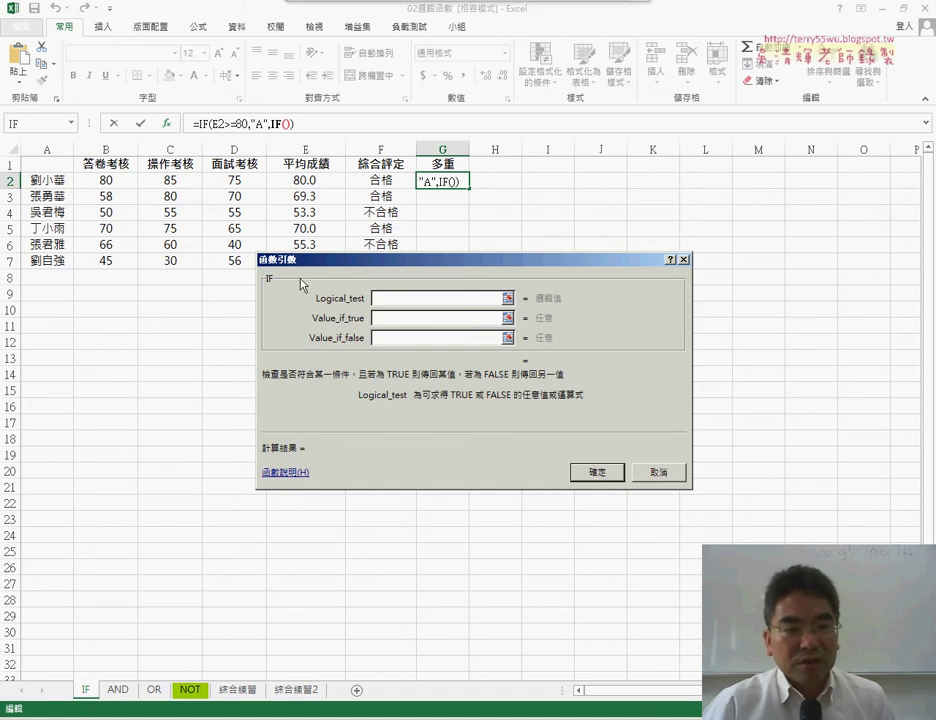
pyautogui.click(316, 181)
pyautogui.write('>')
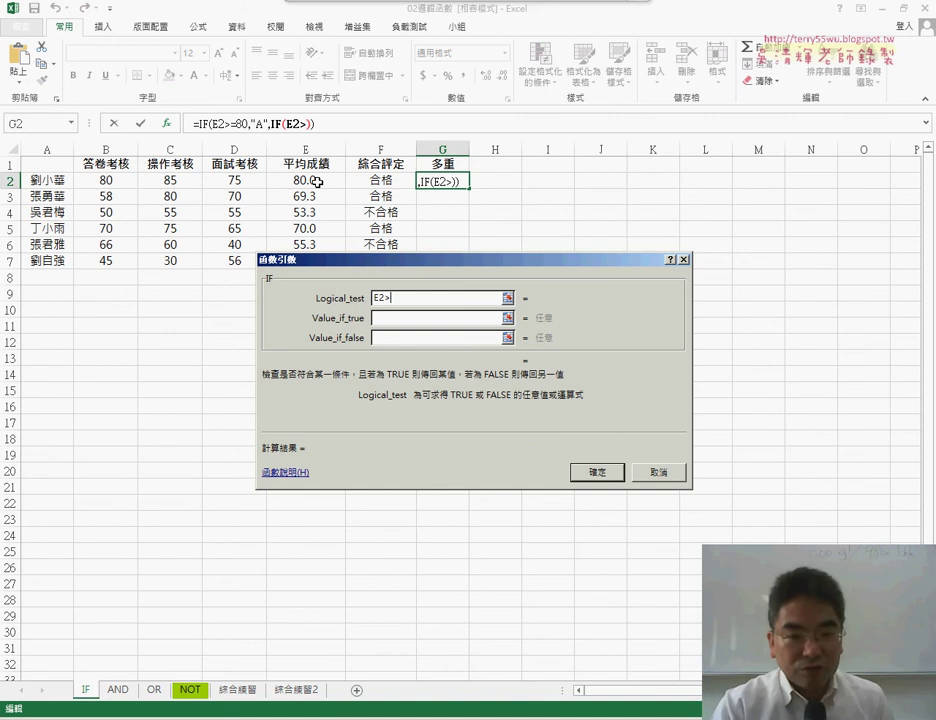
pyautogui.write('=70')
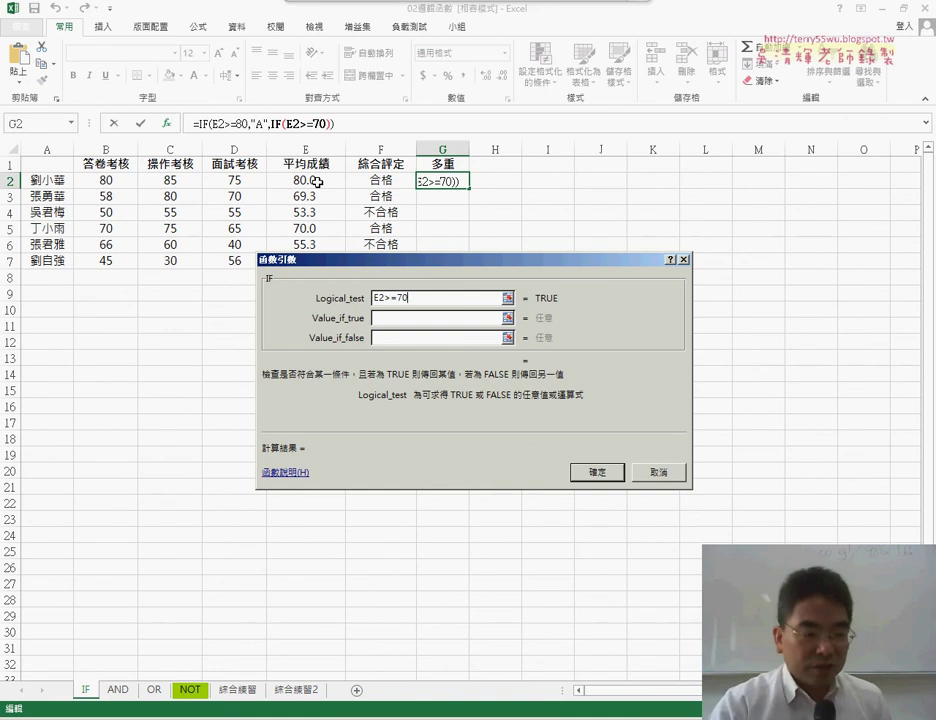
pyautogui.press('Tab')
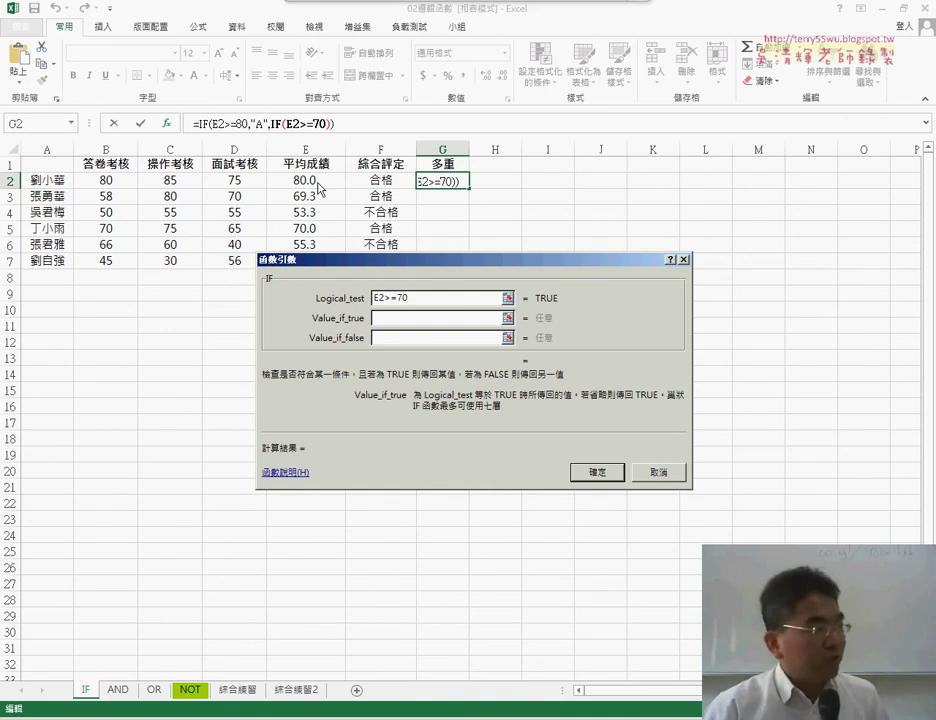
pyautogui.write('B')
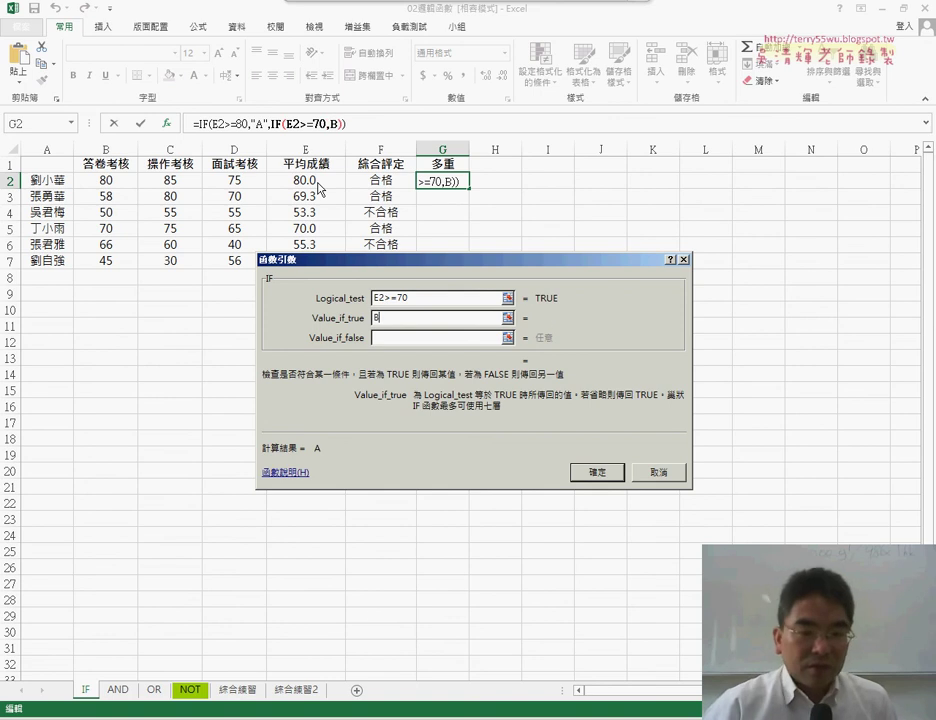
pyautogui.click(414, 338)
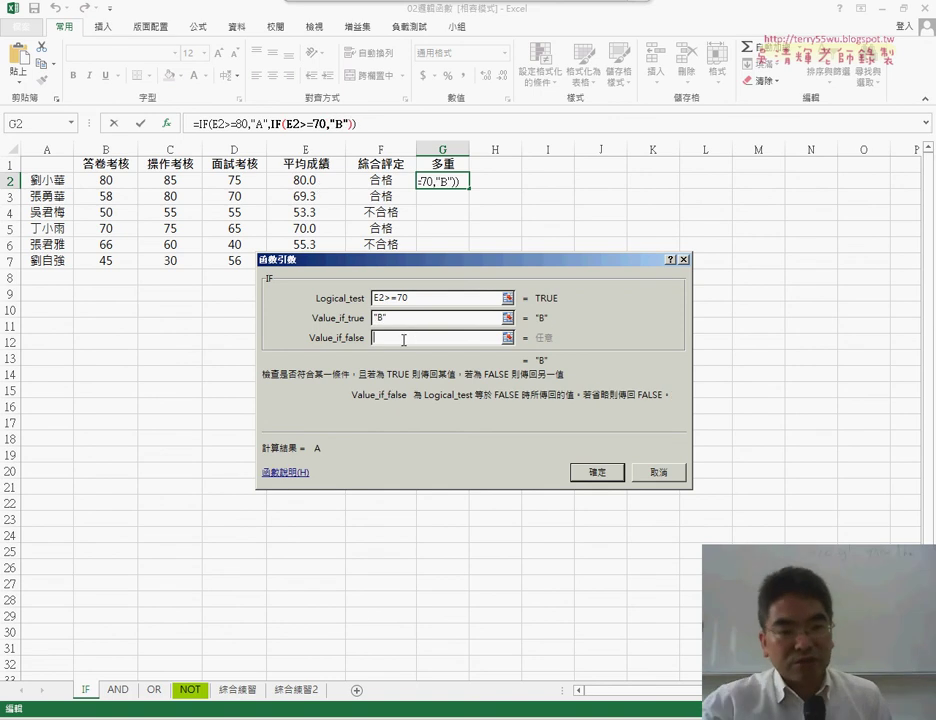
pyautogui.click(71, 123)
pyautogui.click(57, 141)
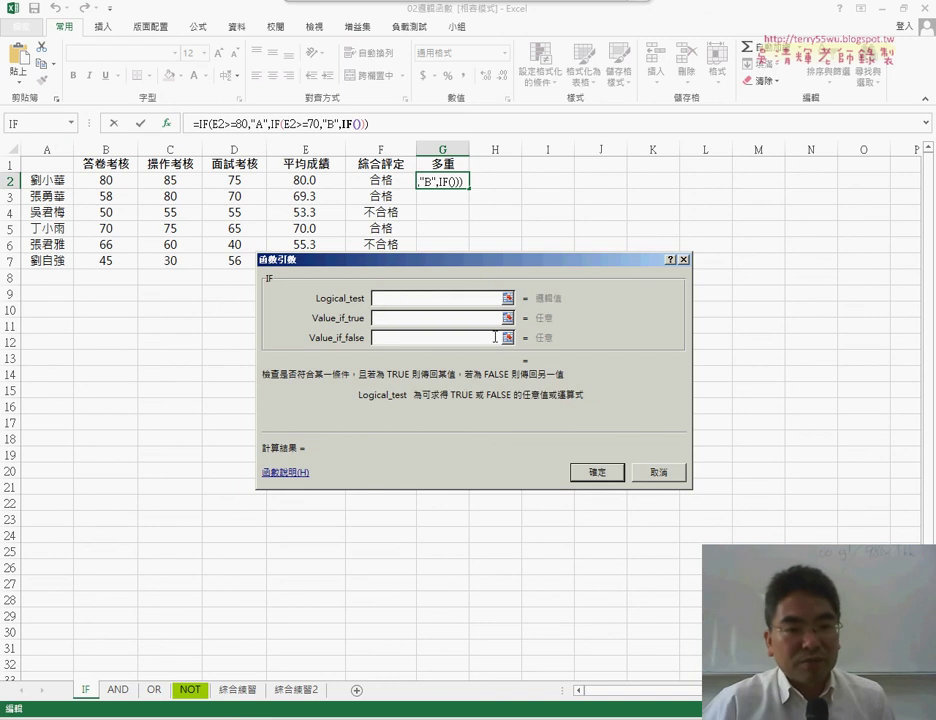
# Step: Set the innermost IF to test E2>=60, returning "C" if true and D otherwise
pyautogui.click(310, 181)
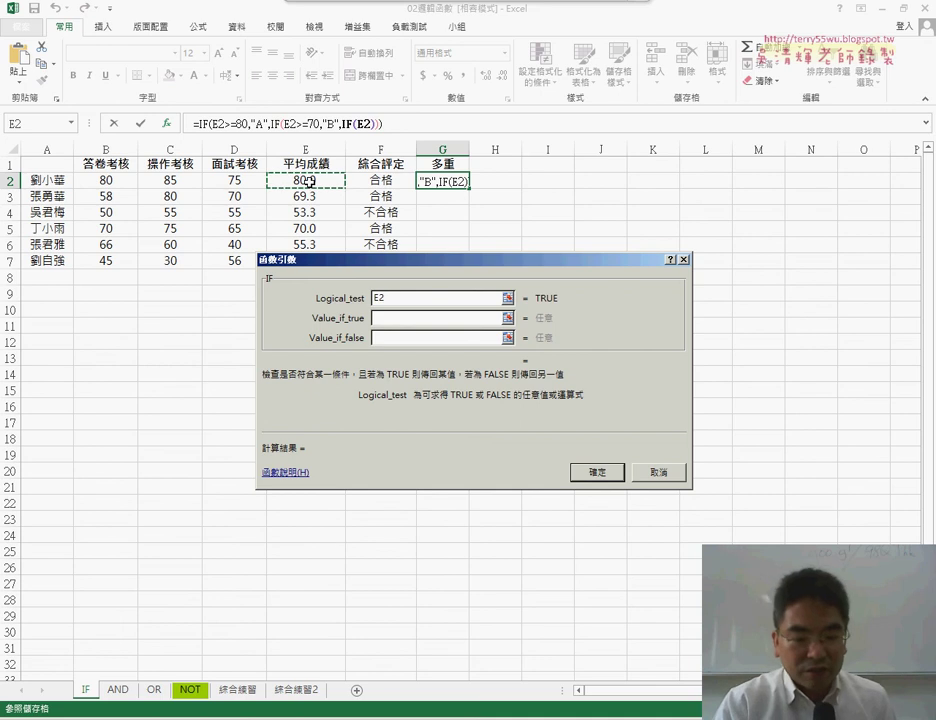
pyautogui.write('>=60')
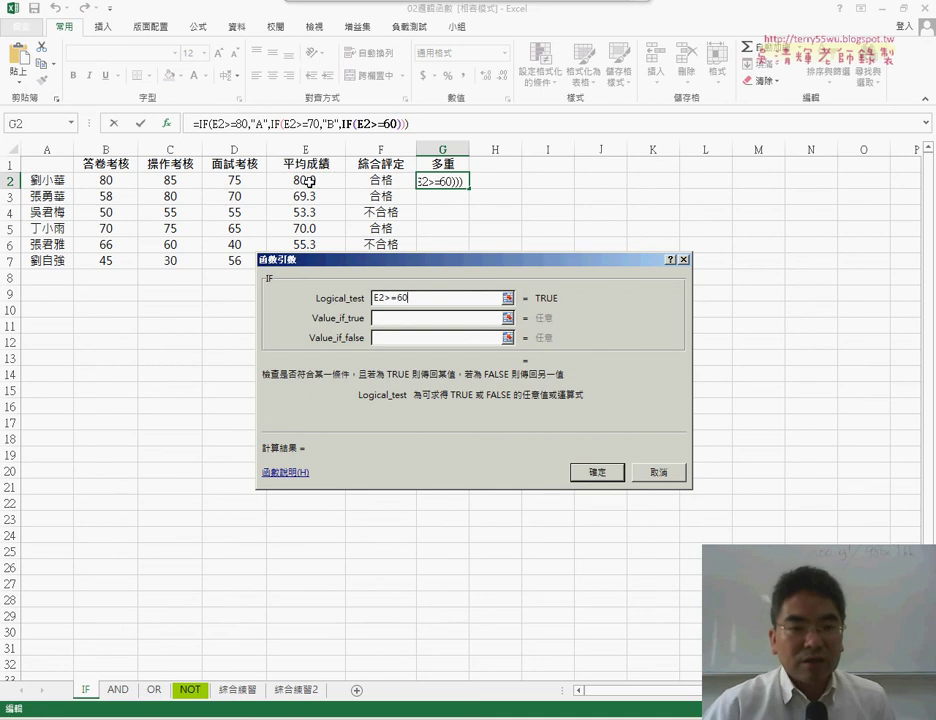
pyautogui.click(418, 318)
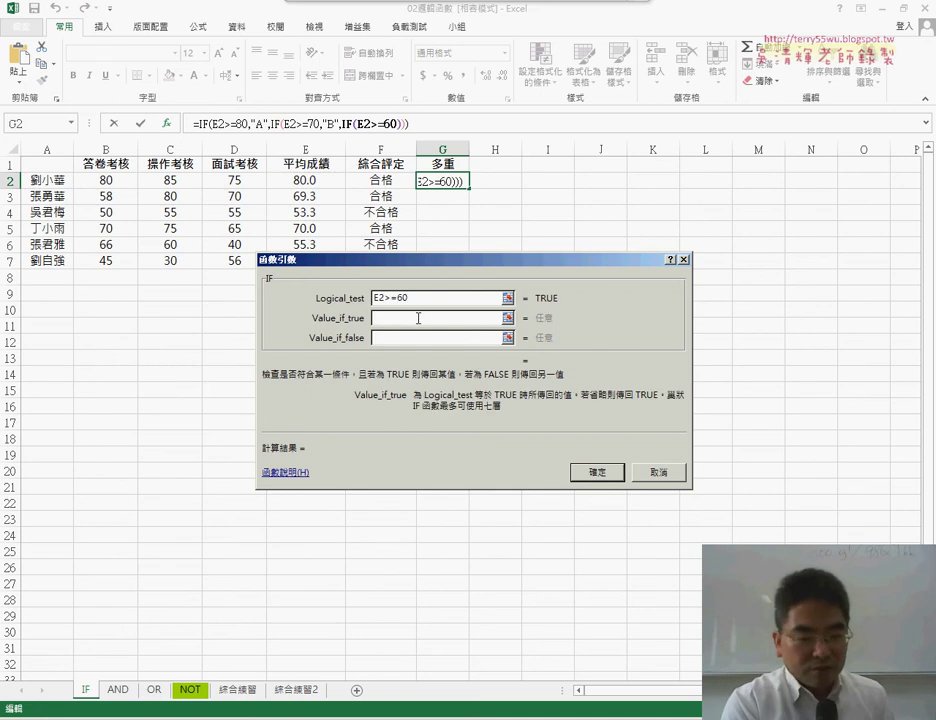
pyautogui.write('C')
pyautogui.press('Tab')
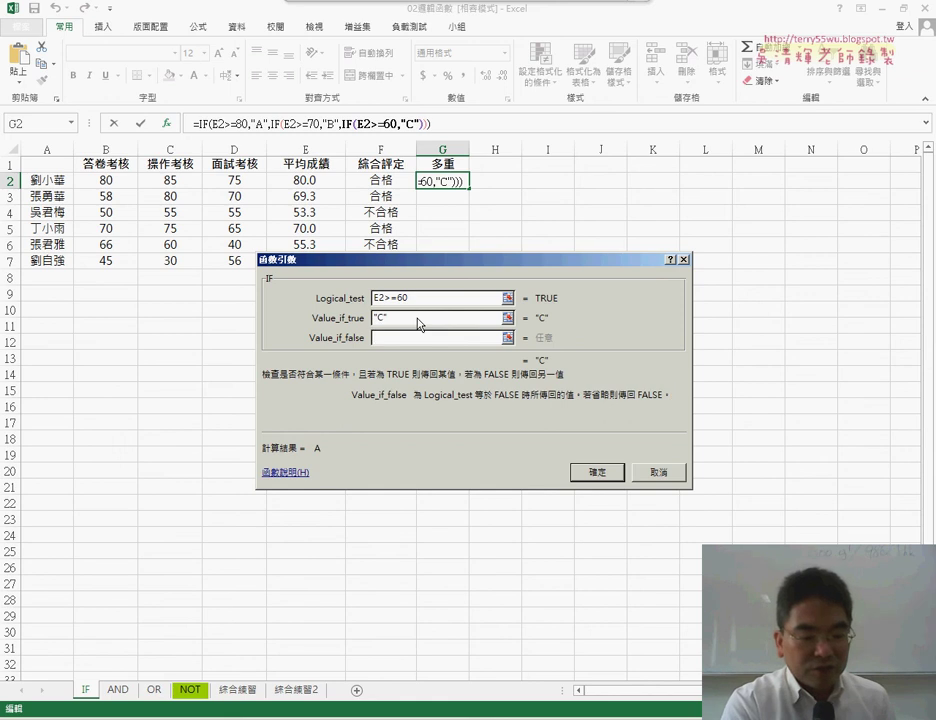
pyautogui.write('D')
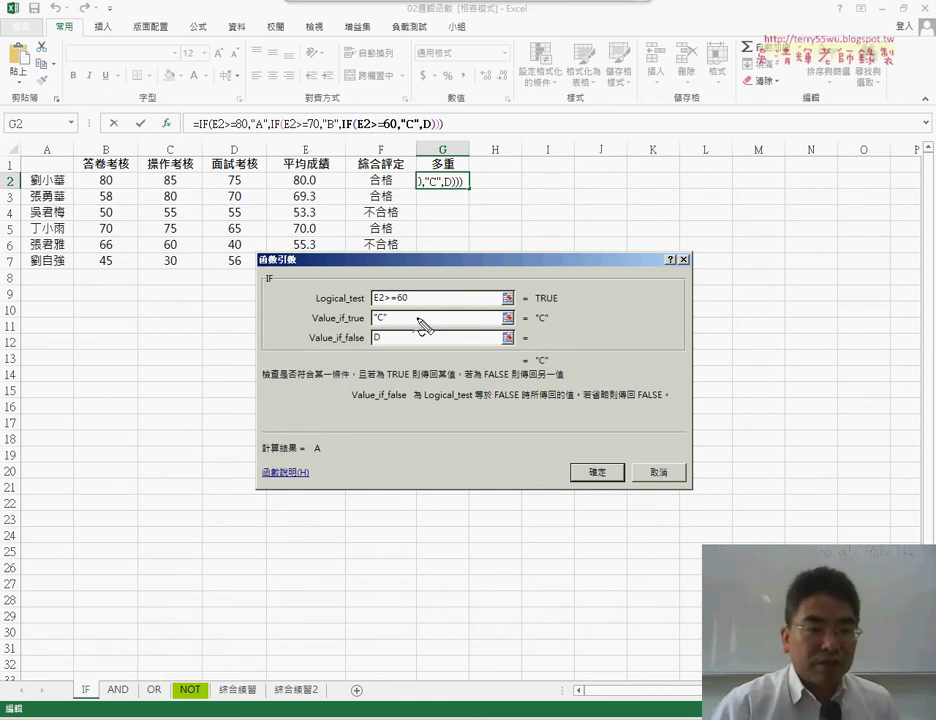
pyautogui.moveTo(196, 131); pyautogui.dragTo(210, 131)
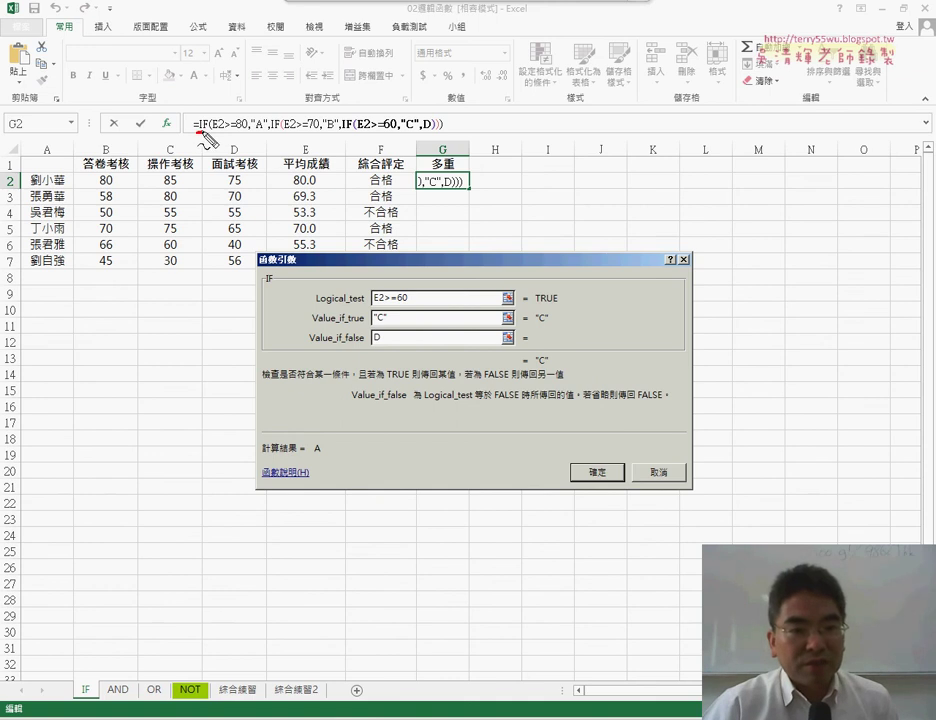
pyautogui.moveTo(269, 131); pyautogui.dragTo(283, 131)
pyautogui.moveTo(342, 131); pyautogui.dragTo(356, 131)
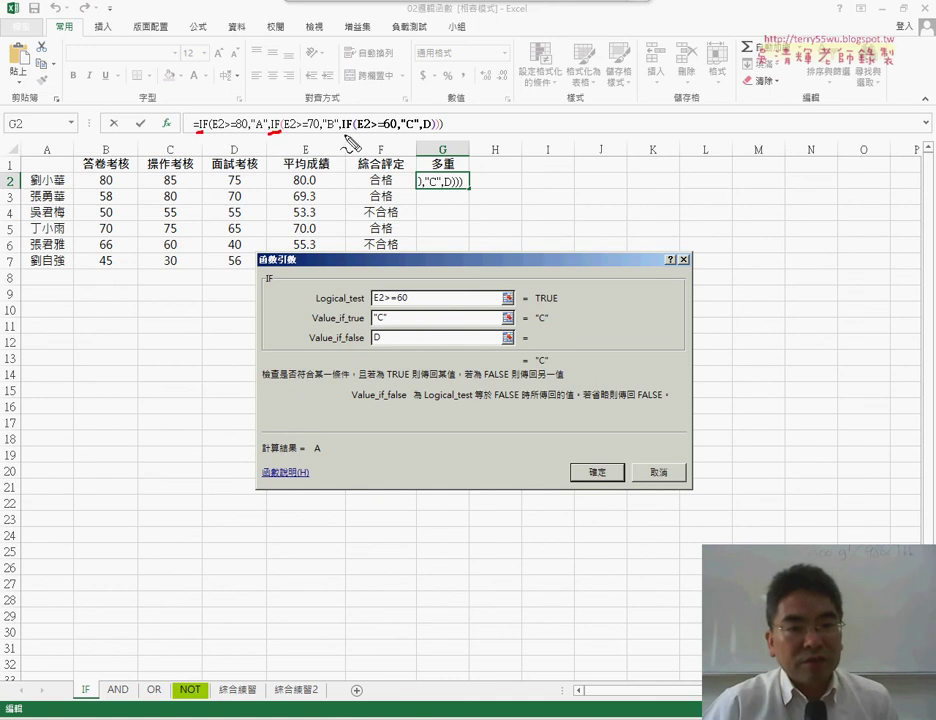
pyautogui.moveTo(310, 50); pyautogui.dragTo(328, 97)
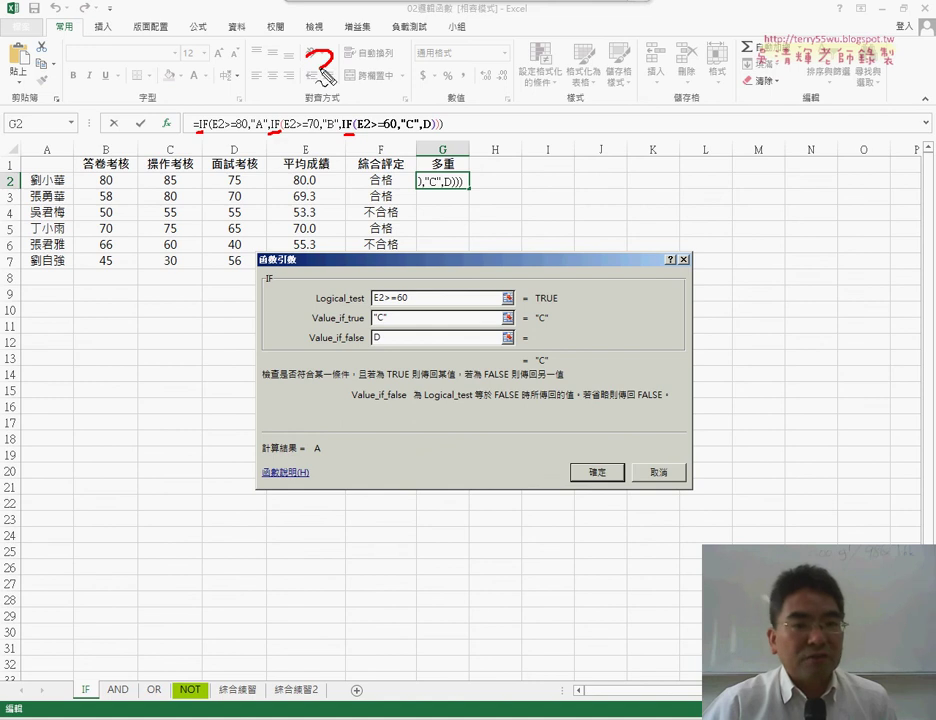
pyautogui.moveTo(455, 157); pyautogui.dragTo(452, 170)
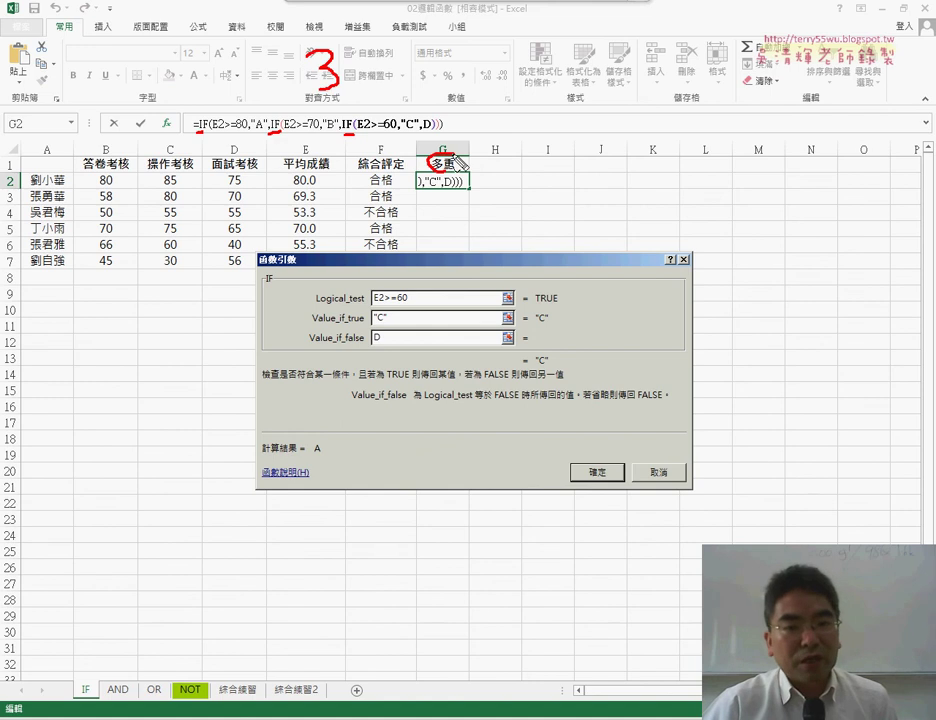
pyautogui.press('Escape')
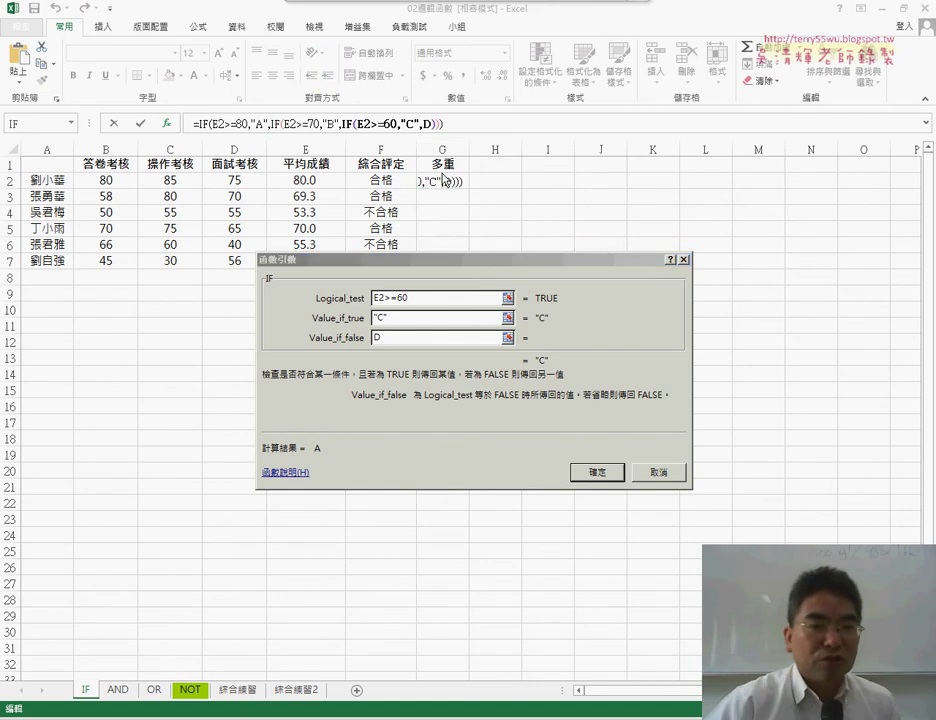
# Step: Accept the nested IF in G2 and fill it down to G7, grading A, C, D, B, D, D
pyautogui.press('Return')
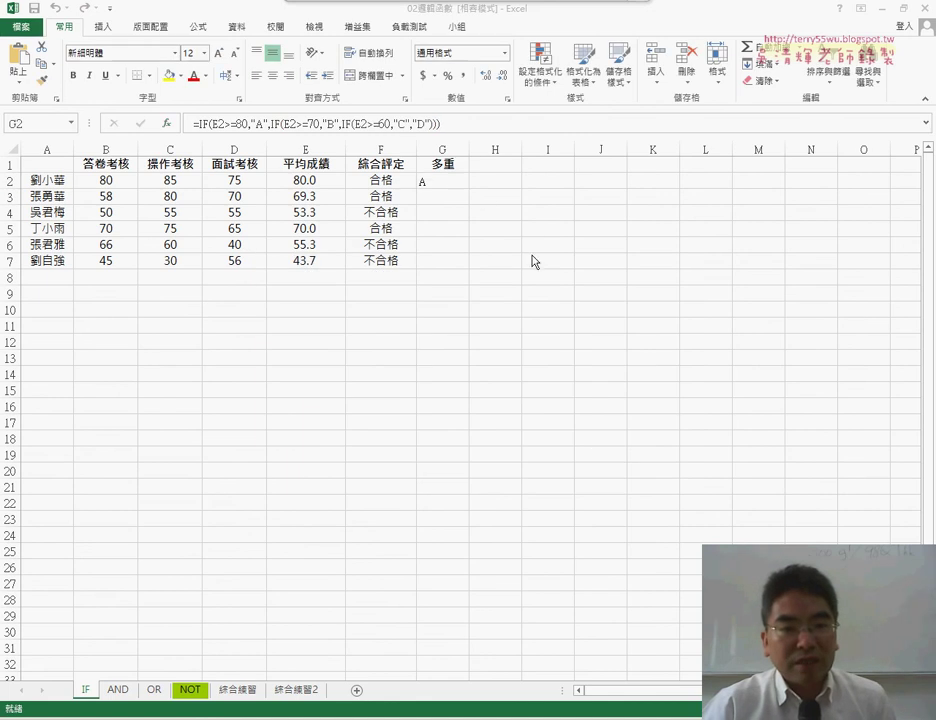
pyautogui.click(454, 182)
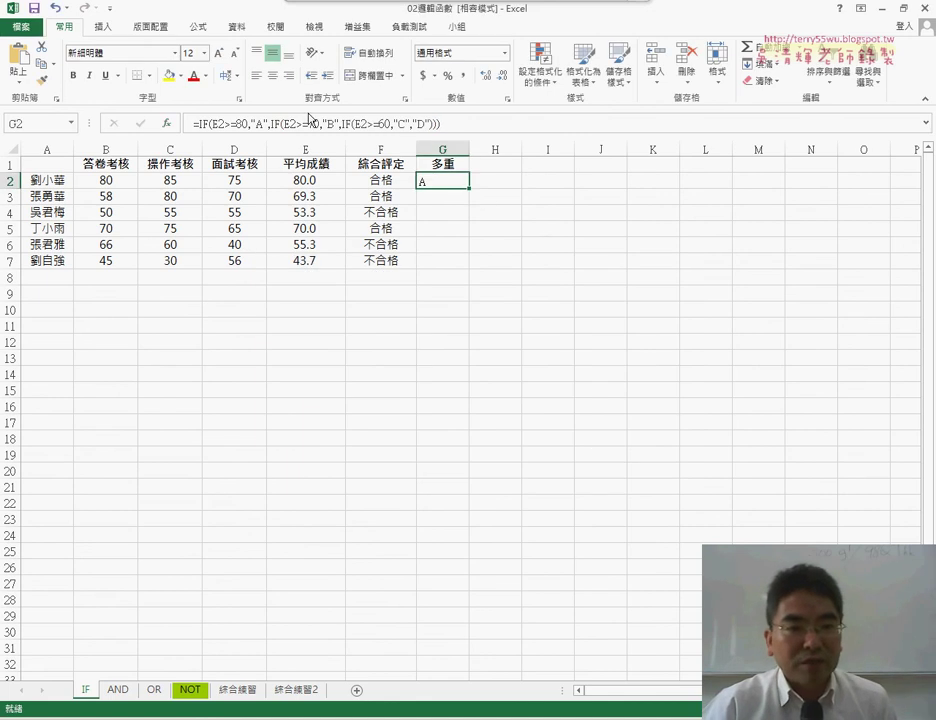
pyautogui.moveTo(468, 188); pyautogui.dragTo(461, 262)
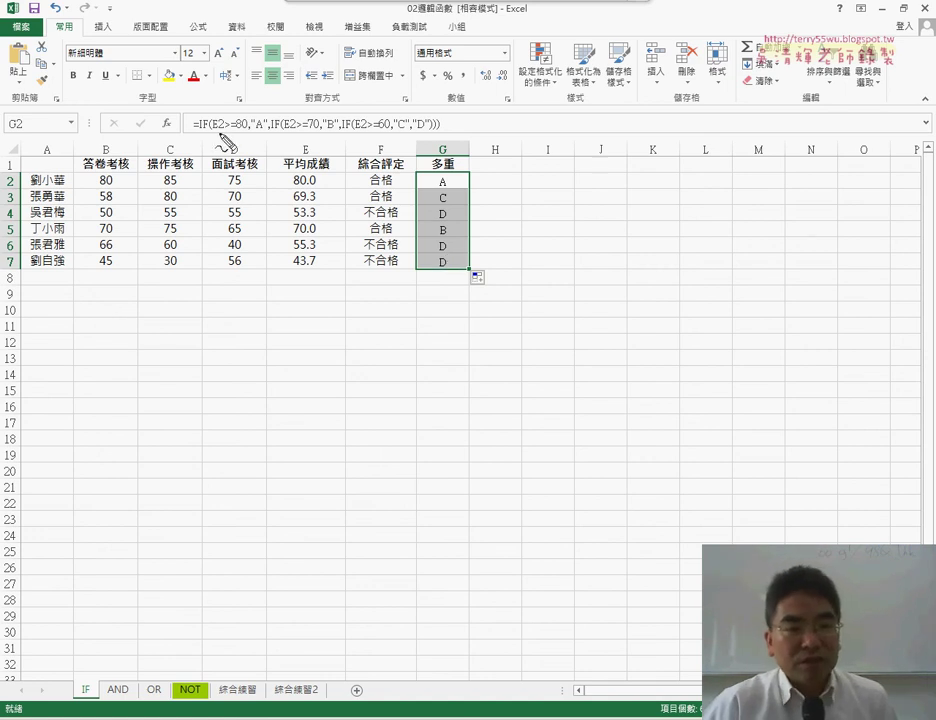
pyautogui.moveTo(212, 130); pyautogui.dragTo(246, 127)
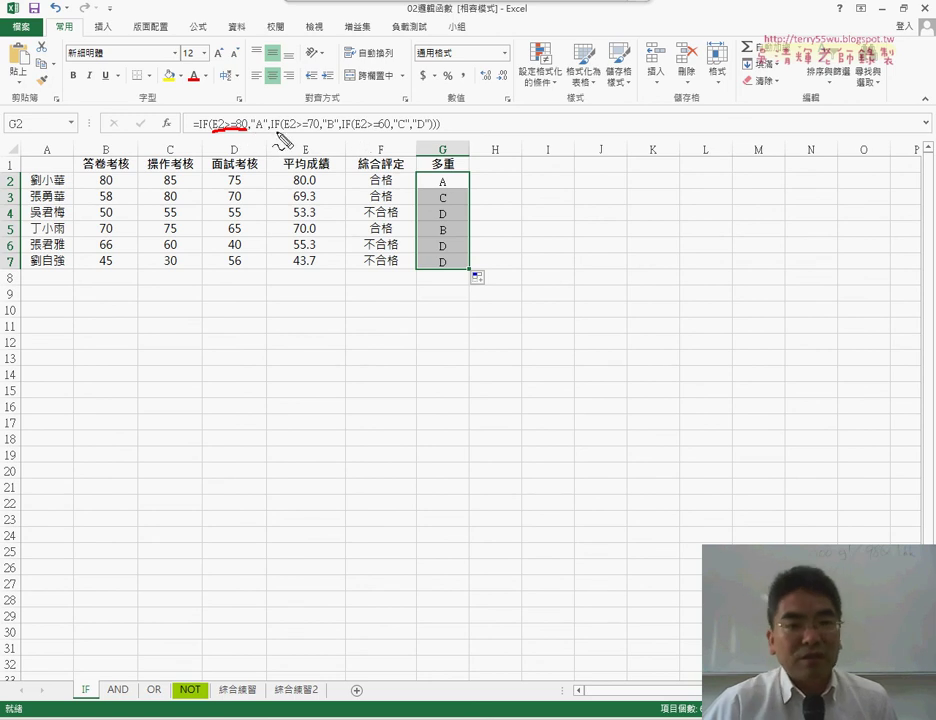
pyautogui.moveTo(273, 130); pyautogui.dragTo(432, 126)
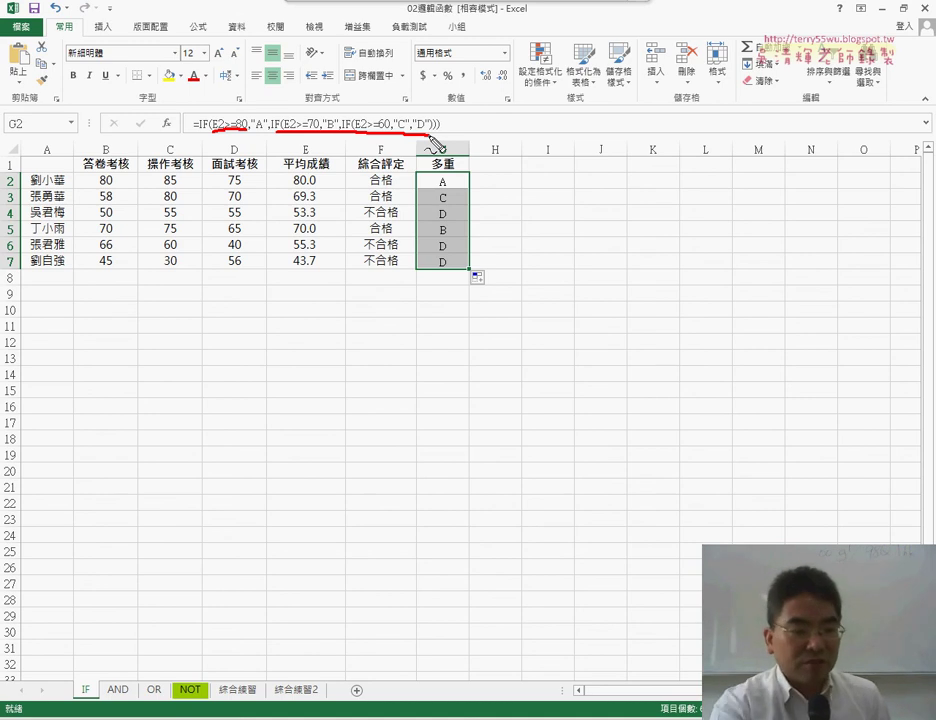
pyautogui.press('Escape')
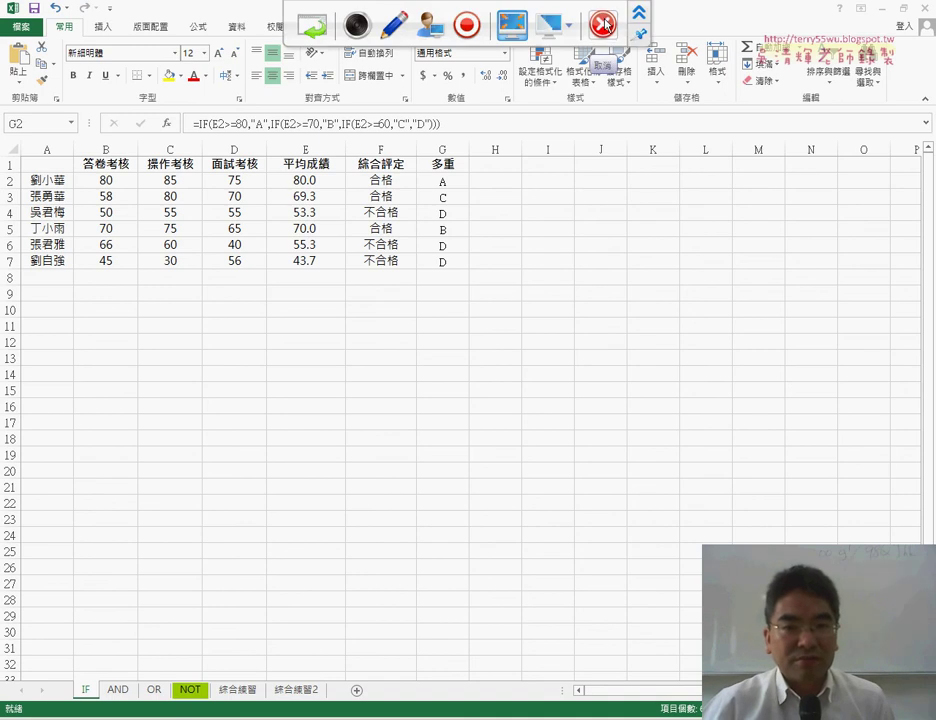
pyautogui.click(603, 24)
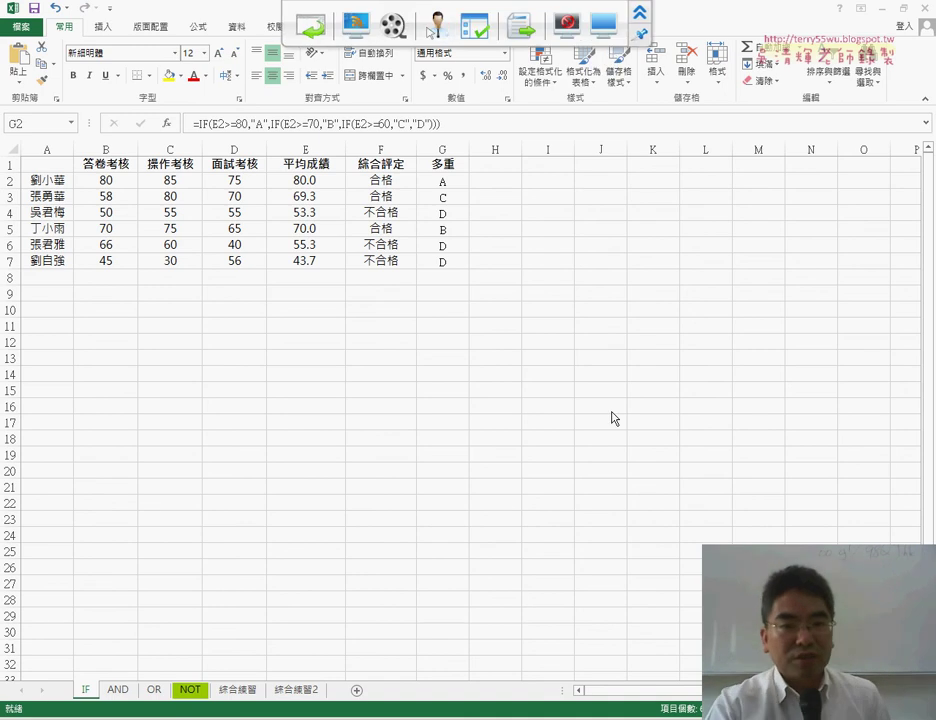